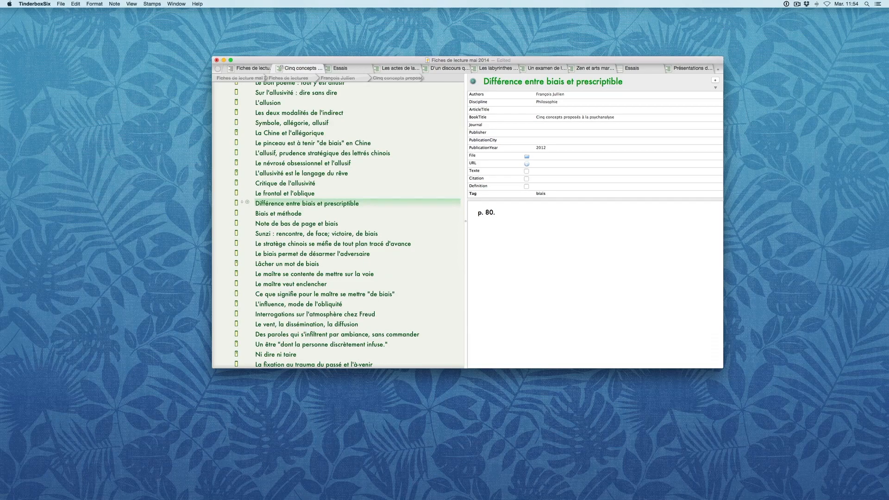
Switch to the Tinderbox Notes document on Bureau 4.
key(super+Tab)
key(super+Tab)
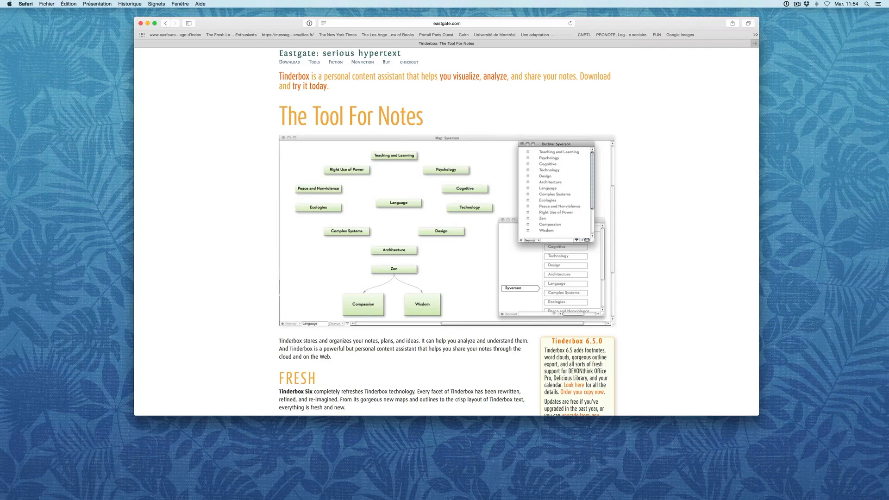
key(ctrl+Up)
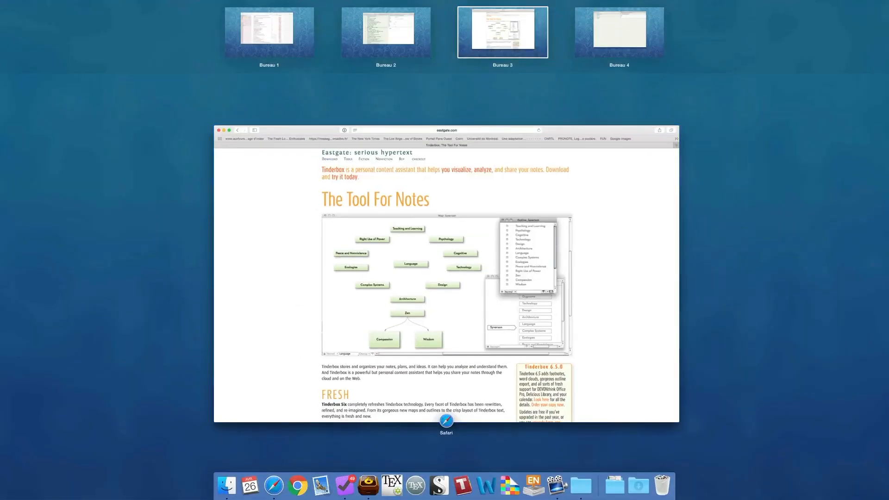
click(609, 26)
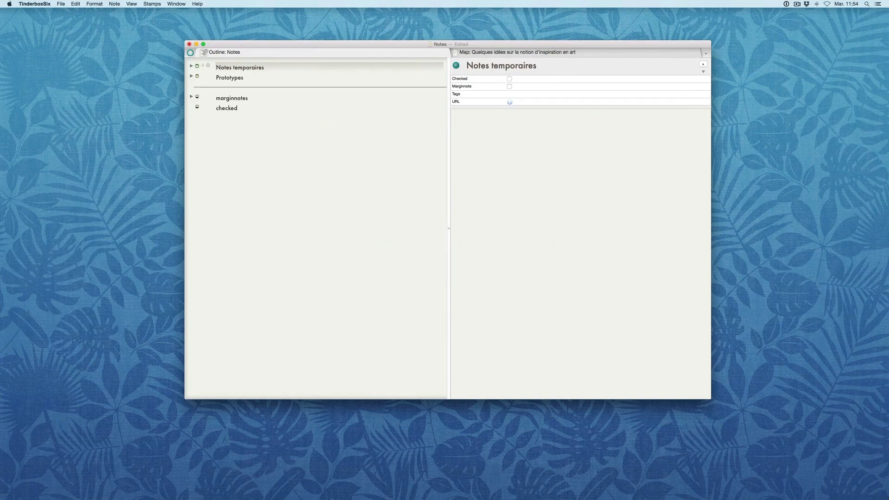
Place the map tab "Quelques idées sur la notion d'inspiration en art" before the Notes outline tab.
click(500, 52)
drag(500, 52, 279, 53)
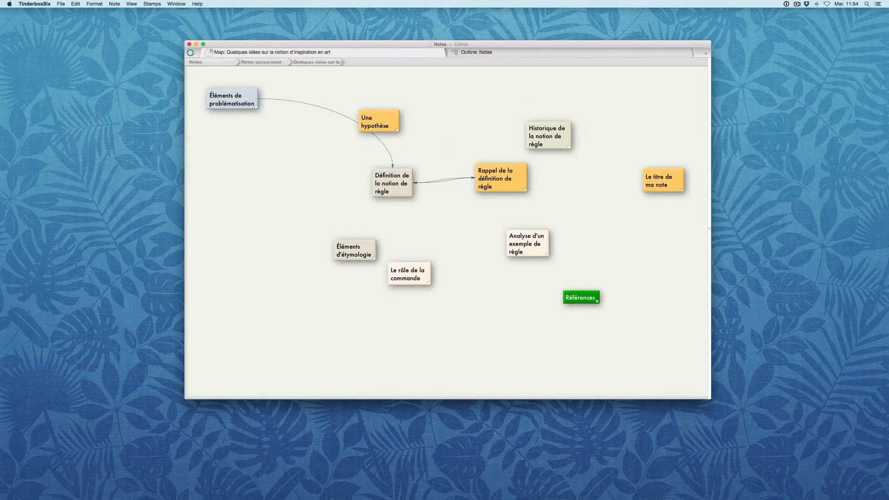
click(477, 53)
click(389, 51)
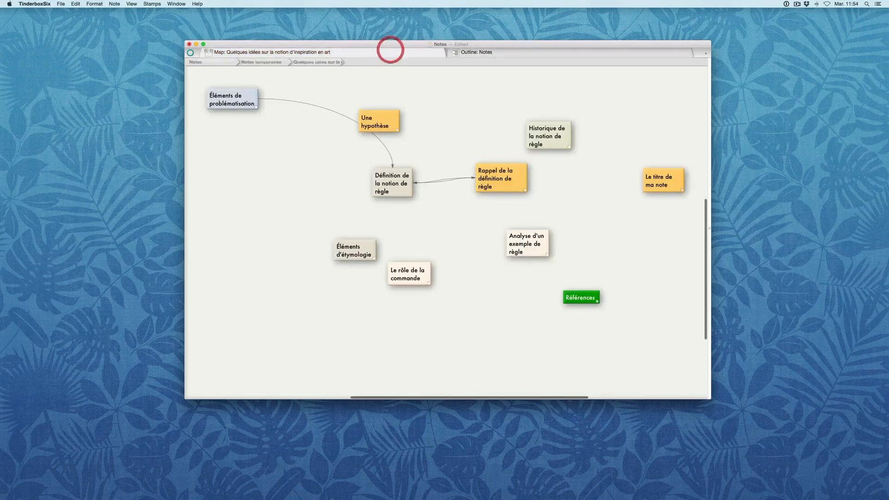
Show the Notes outline and expand "Notes temporaires" and its container "Quelques idées sur la notion d'inspiration en art".
click(482, 52)
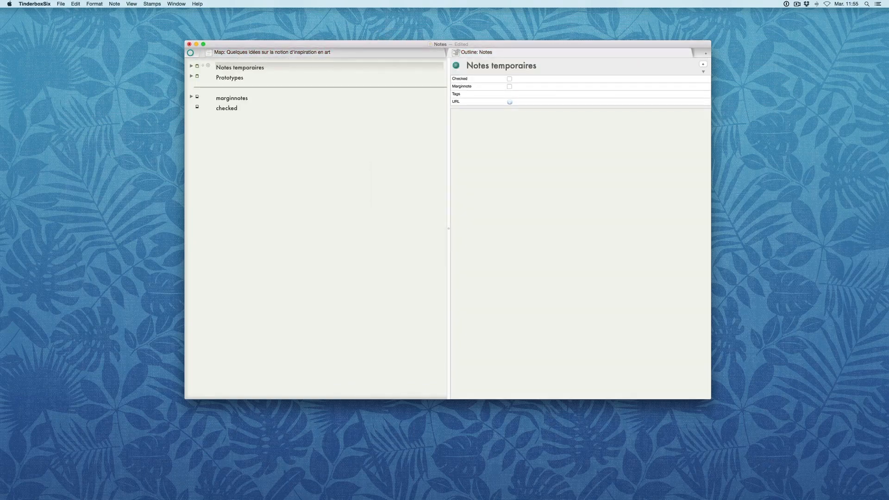
key(Right)
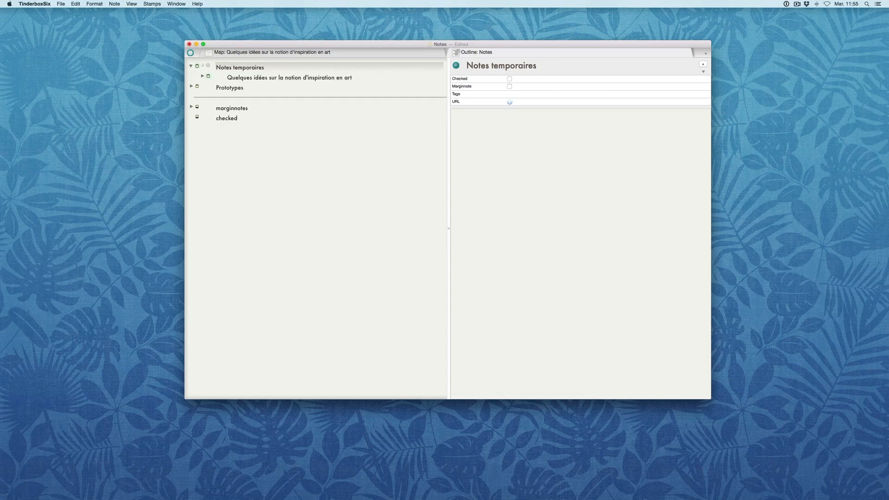
click(202, 75)
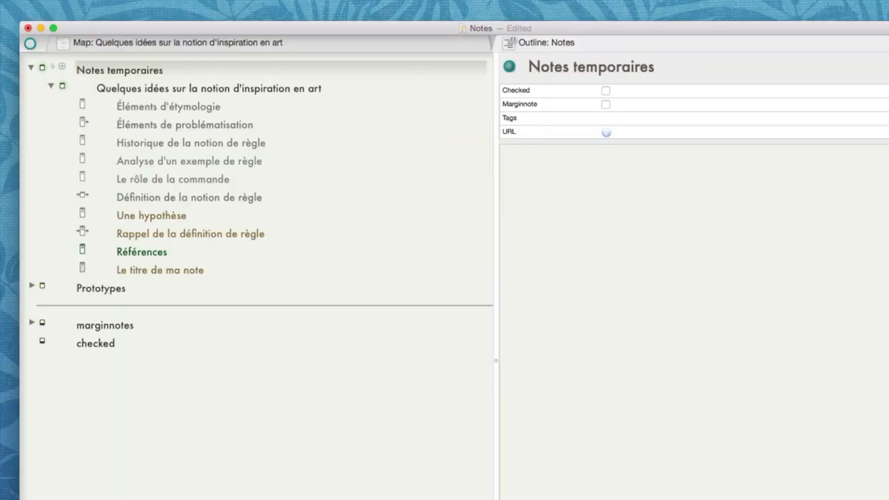
Browse the notes in "Quelques idées sur la notion d'inspiration en art" and examine the attributes and text of "Éléments d'étymologie".
click(168, 107)
key(Down)
key(Down)
key(Down)
key(Down)
key(Down)
key(Down)
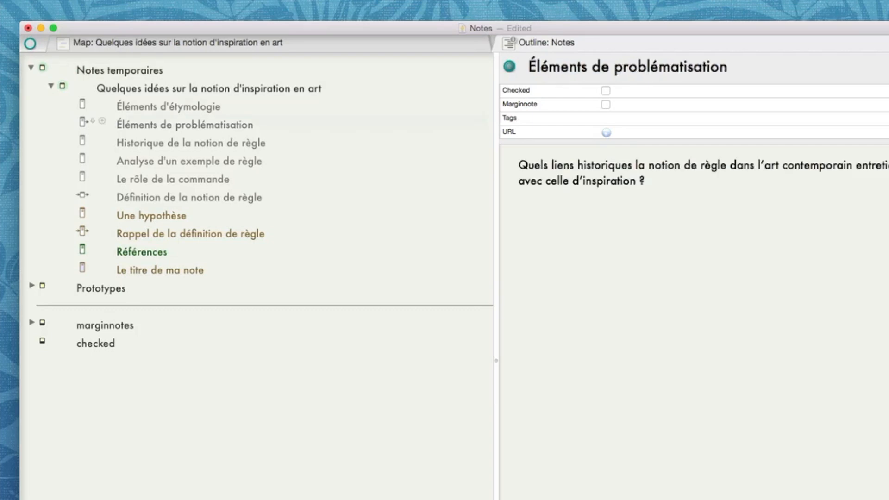
key(Down)
key(Down)
key(Down)
key(Down)
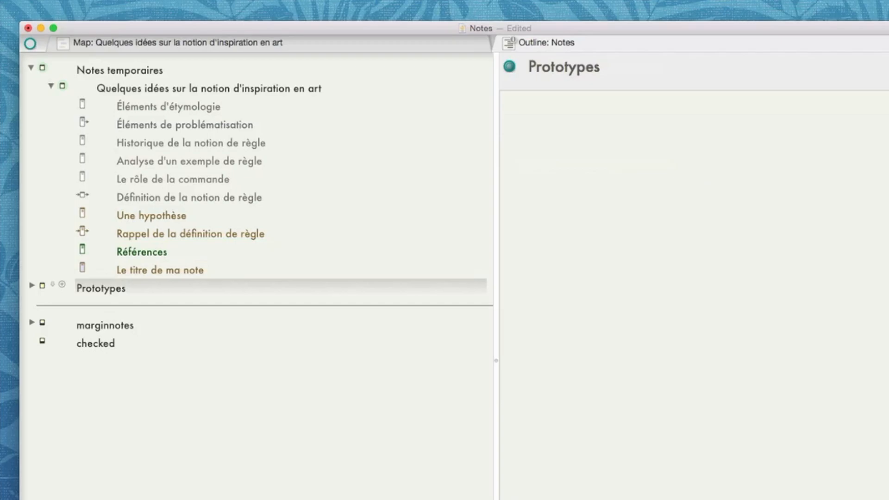
click(168, 107)
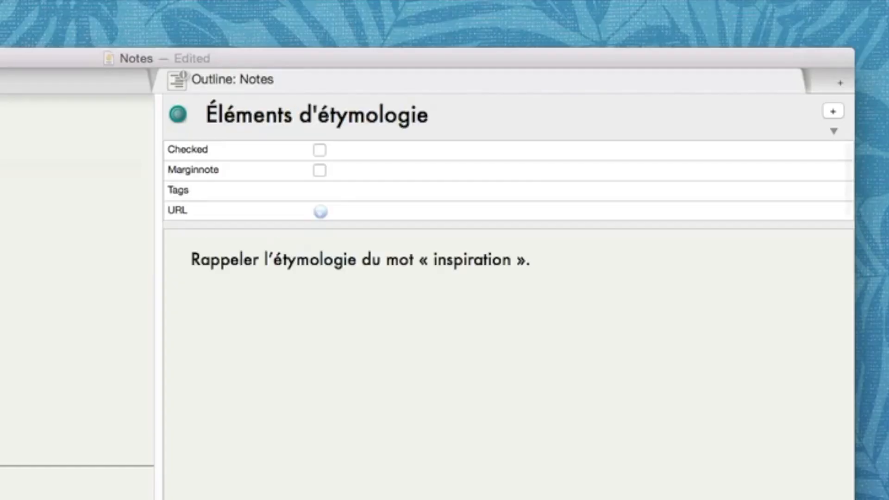
click(751, 166)
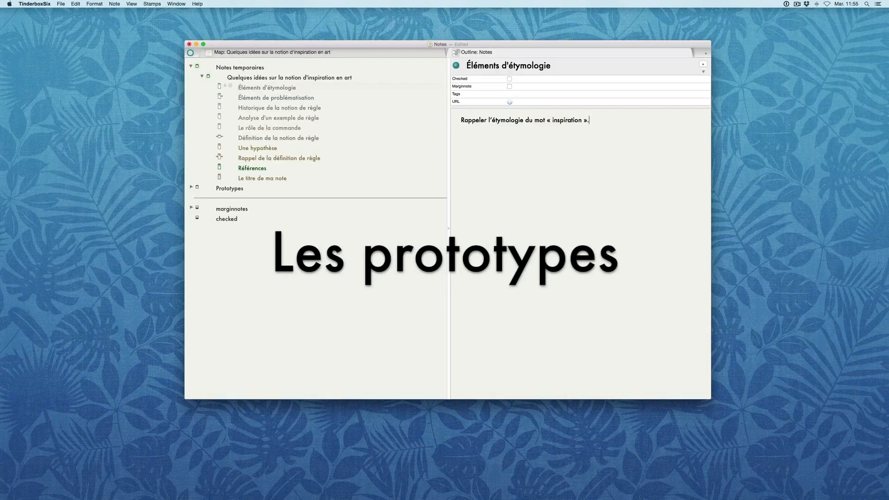
Expand the marginnotes agent and view the note "Le titre de ma note" that it collects.
click(192, 187)
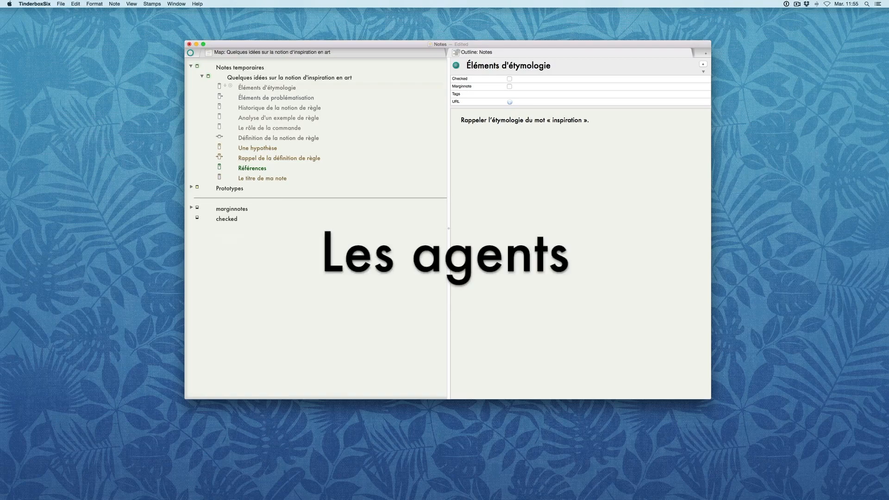
click(191, 207)
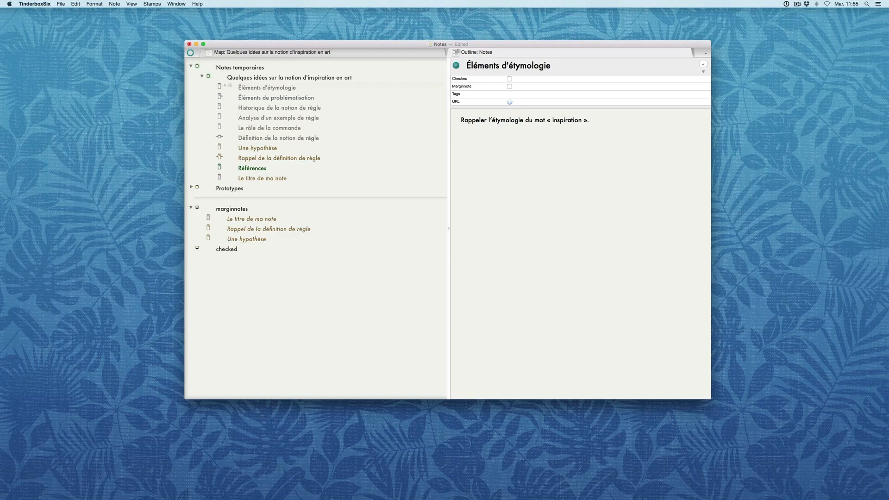
click(268, 219)
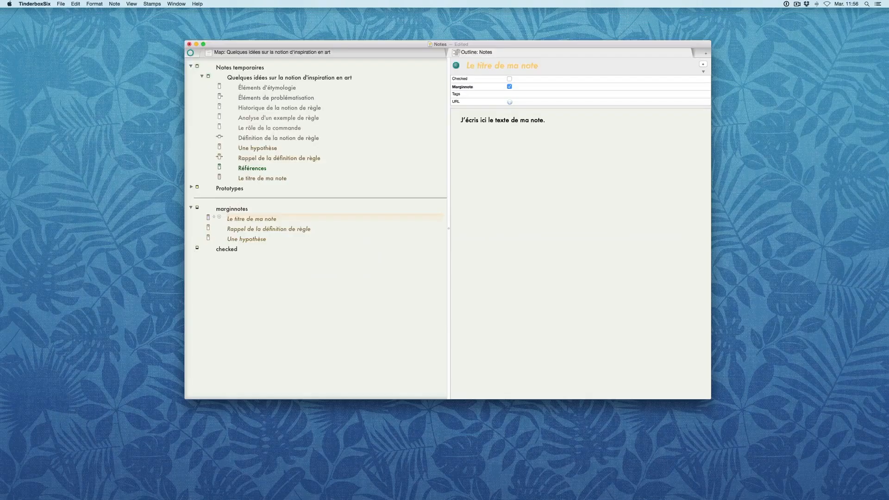
Open the container "Quelques idées sur la notion d'inspiration en art" in a new tab.
click(291, 78)
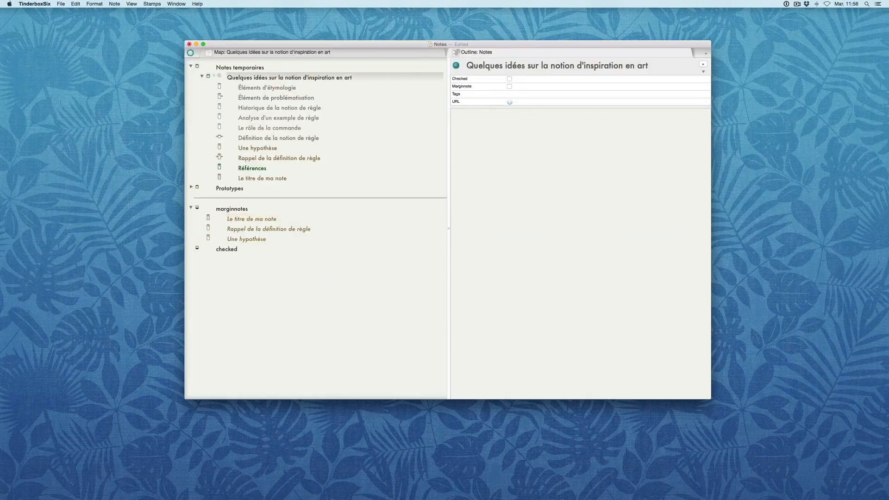
right_click(290, 76)
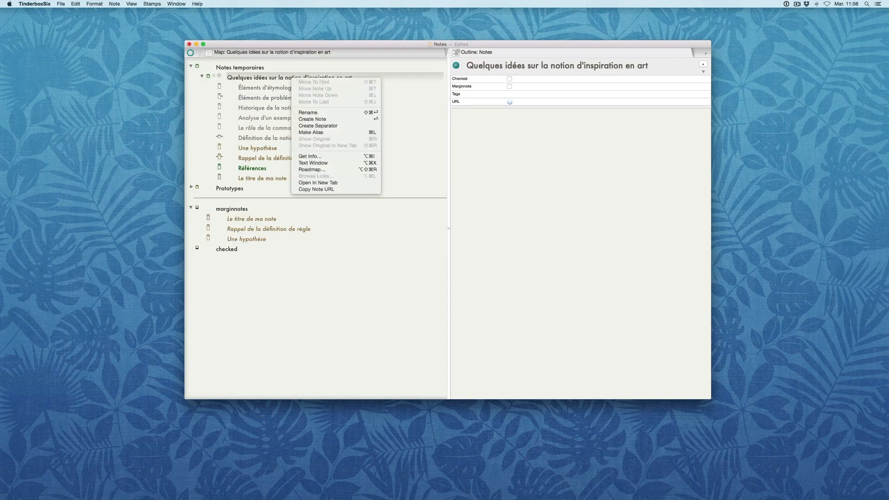
click(324, 183)
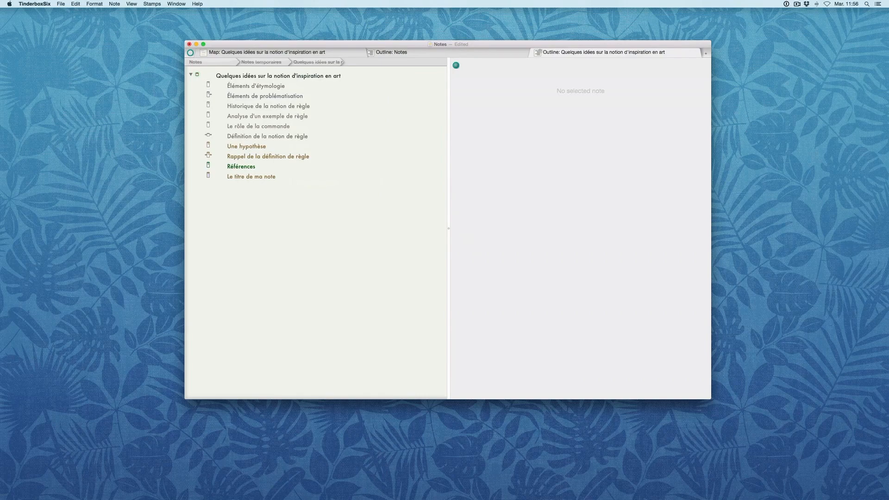
Show the map of "Quelques idées sur la notion d'inspiration en art" and make the window full screen.
click(274, 53)
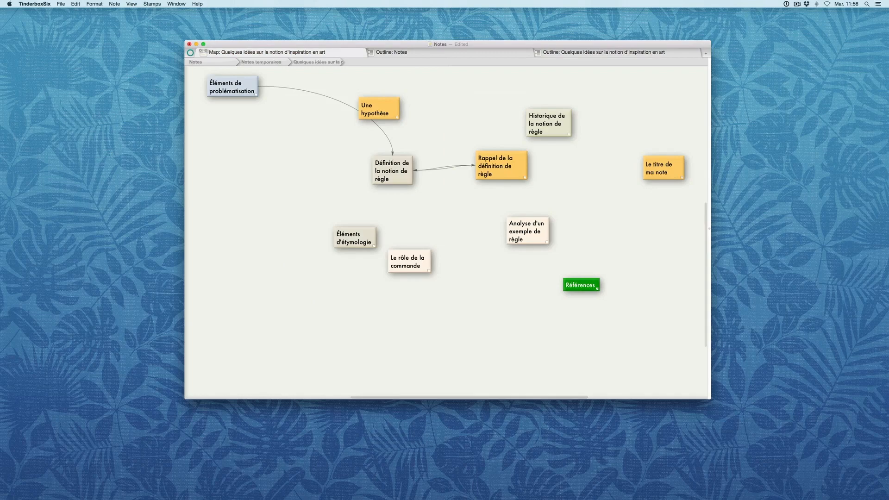
scroll(447, 231, up, 1)
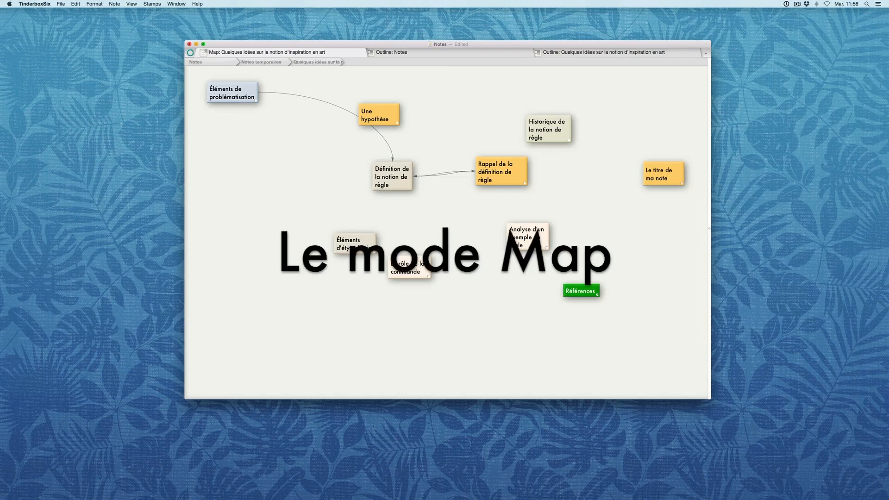
click(203, 44)
Examine the layout of the map's notes and links at different zoom levels.
scroll(443, 259, up, 6)
scroll(443, 259, up, 1)
scroll(443, 259, up, 2)
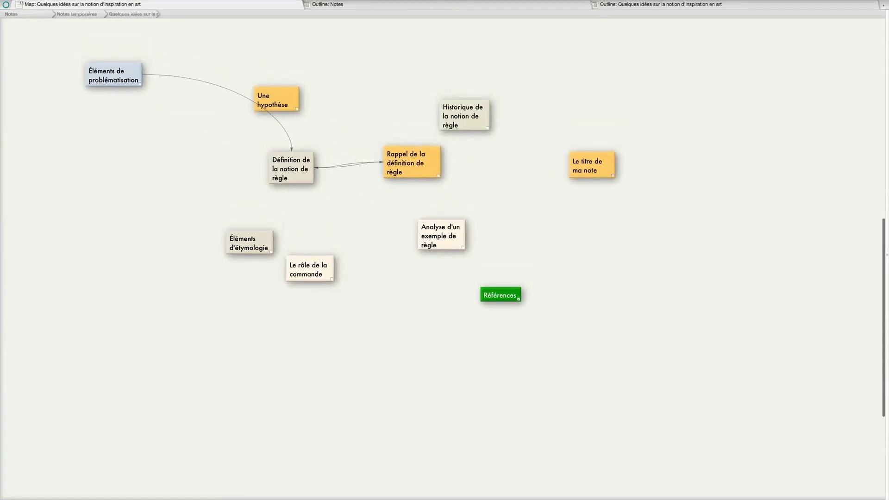
scroll(443, 259, down, 5)
scroll(443, 259, up, 2)
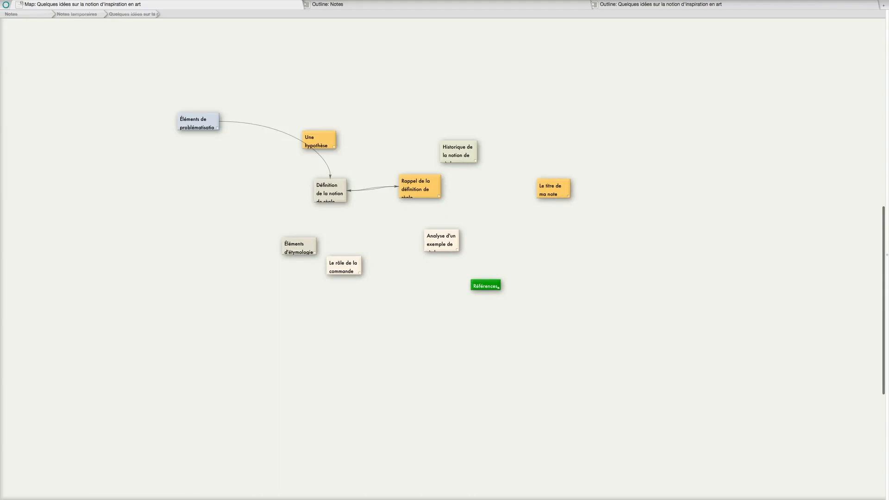
scroll(444, 259, up, 2)
scroll(444, 259, up, 1)
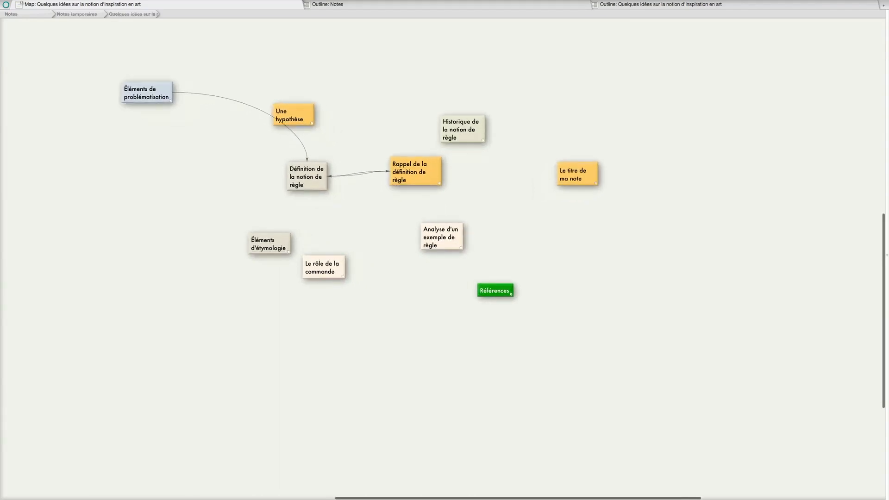
scroll(443, 259, up, 2)
scroll(444, 259, up, 1)
scroll(443, 259, left, 3)
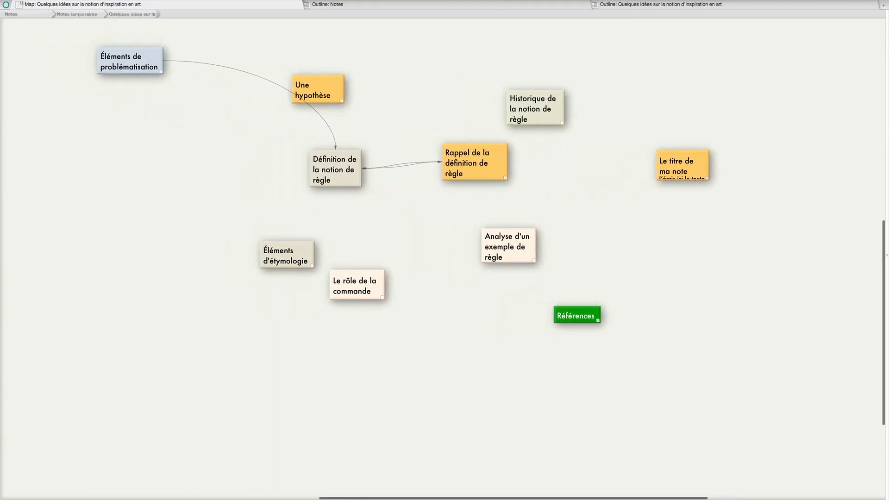
scroll(443, 259, left, 3)
scroll(443, 259, up, 1)
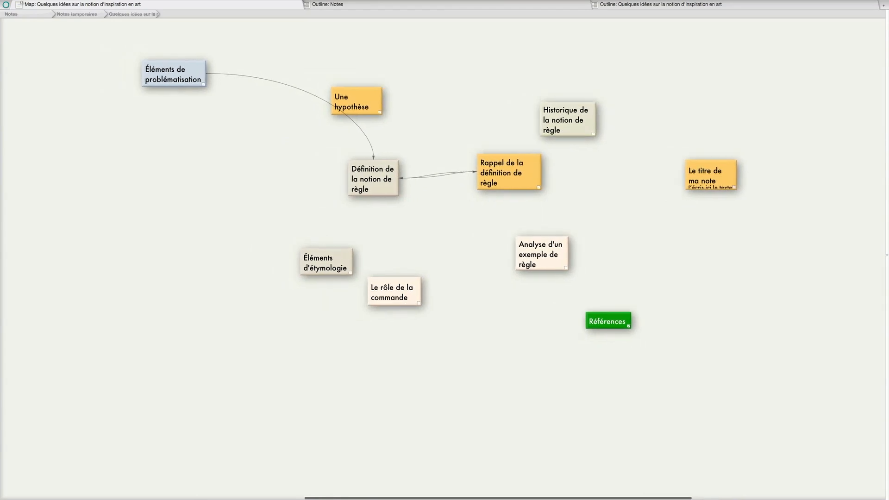
scroll(444, 259, down, 1)
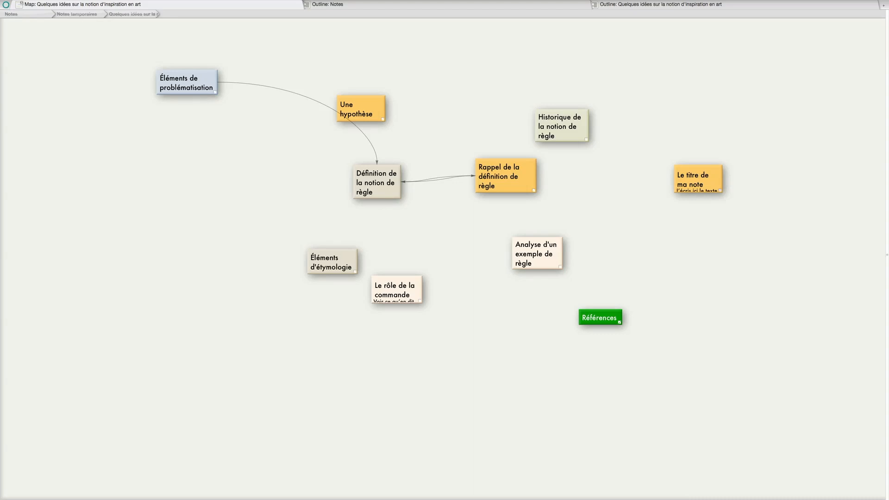
Change the prototype of the "Éléments de problématisation" note to ProtoConclusion.
click(345, 115)
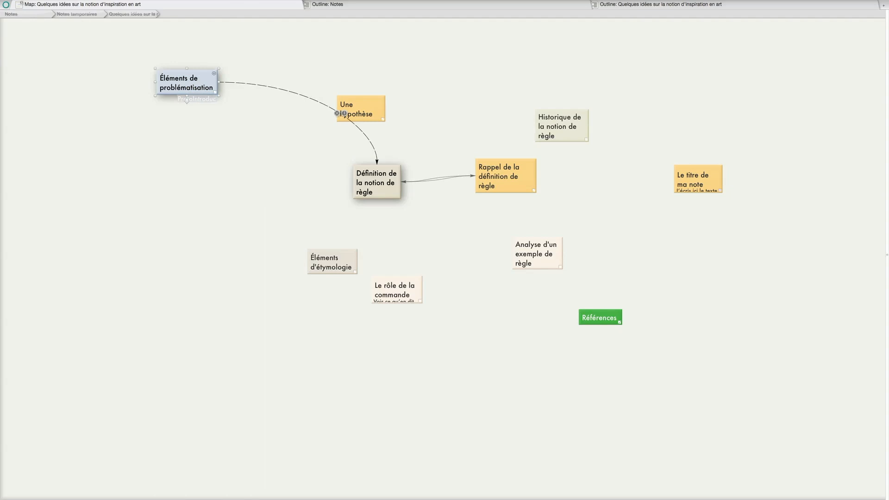
click(200, 98)
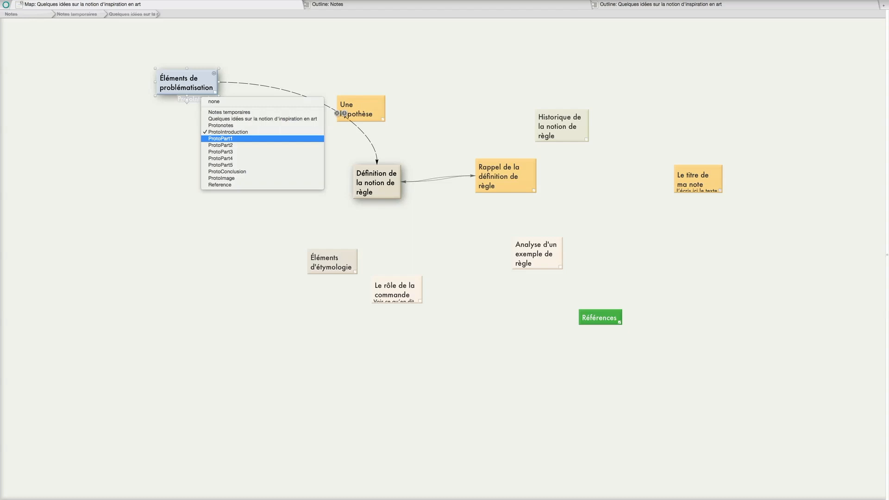
key(Up)
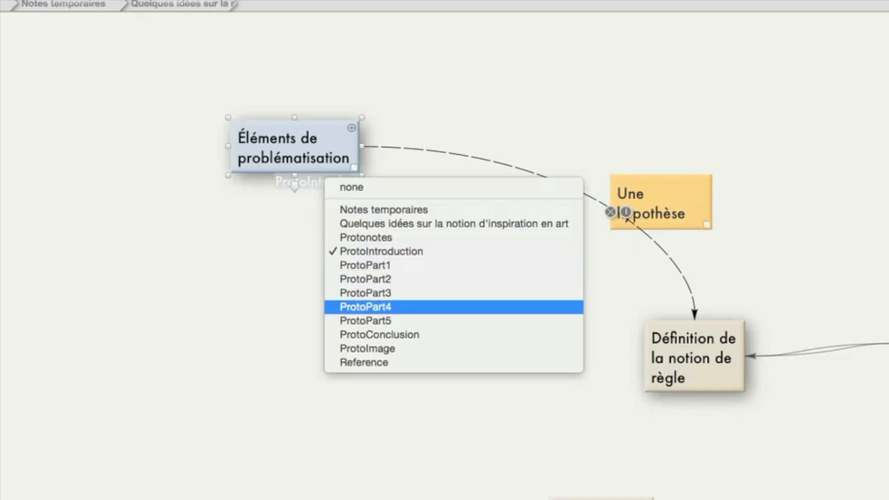
click(380, 334)
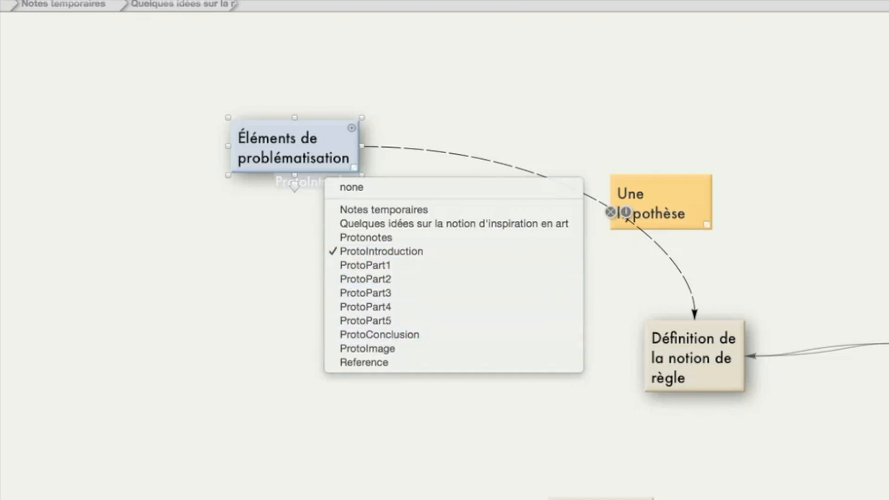
Move "Éléments de problématisation" just above "Références" and shift "Analyse d'un exemple de règle" up and left, clear of the link.
mouse_move(298, 153)
mouse_down()
mouse_move(324, 231)
mouse_move(488, 460)
mouse_move(466, 335)
mouse_move(602, 277)
mouse_up()
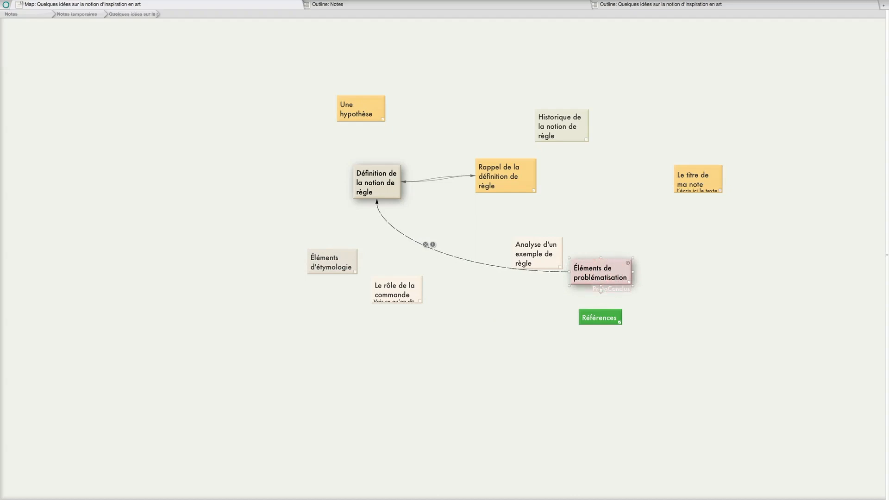
mouse_move(549, 251)
mouse_down()
mouse_move(524, 248)
mouse_move(512, 235)
mouse_up()
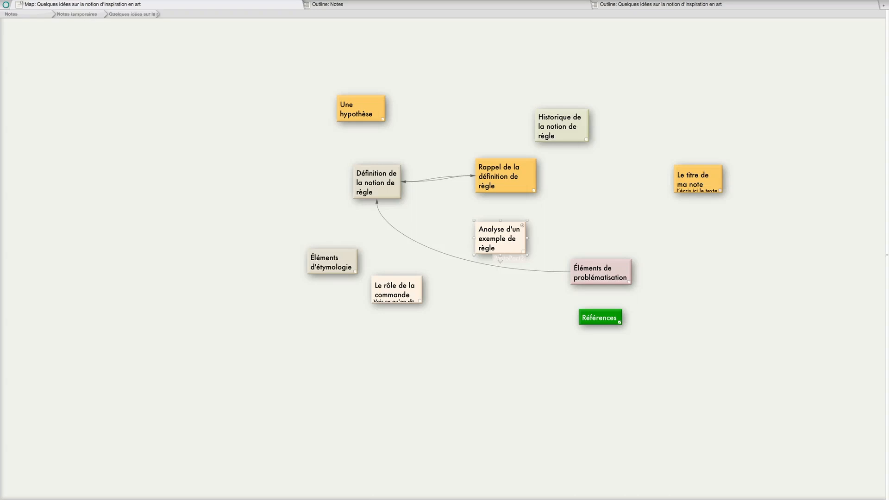
Create a note titled "La notion de paysage" near "Éléments d'étymologie" and open its separate text window.
double_click(274, 235)
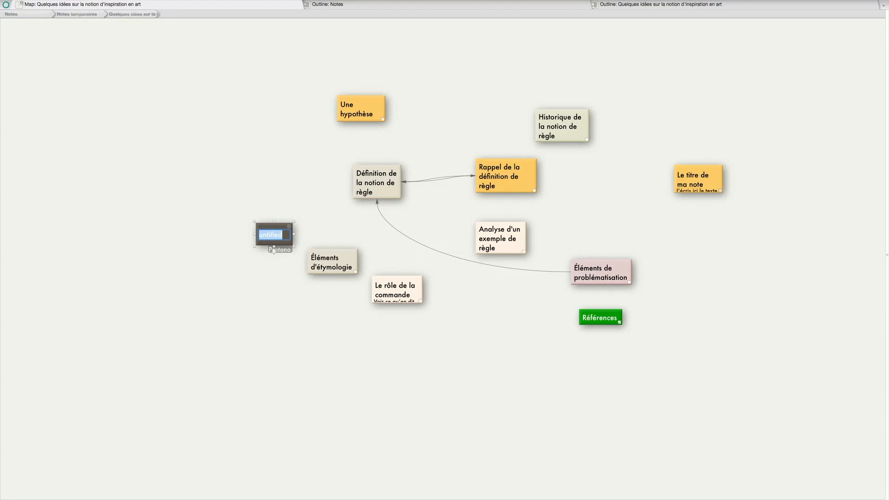
text(La notion de paysage)
key(Return)
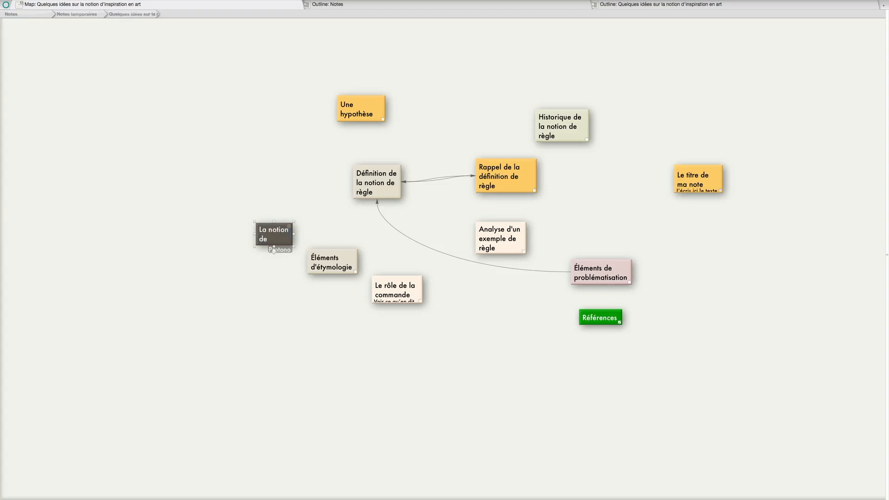
key(space)
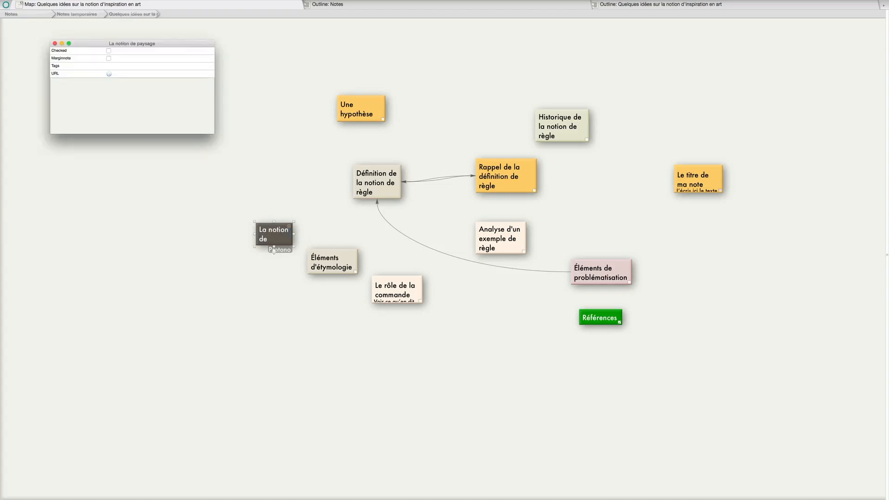
Enlarge the note's text window, move it over the notes and write "Quel lien la notion de paysage présente-t-elle avec la question de l'inspiration en art ?".
drag(214, 134, 215, 183)
drag(153, 44, 480, 94)
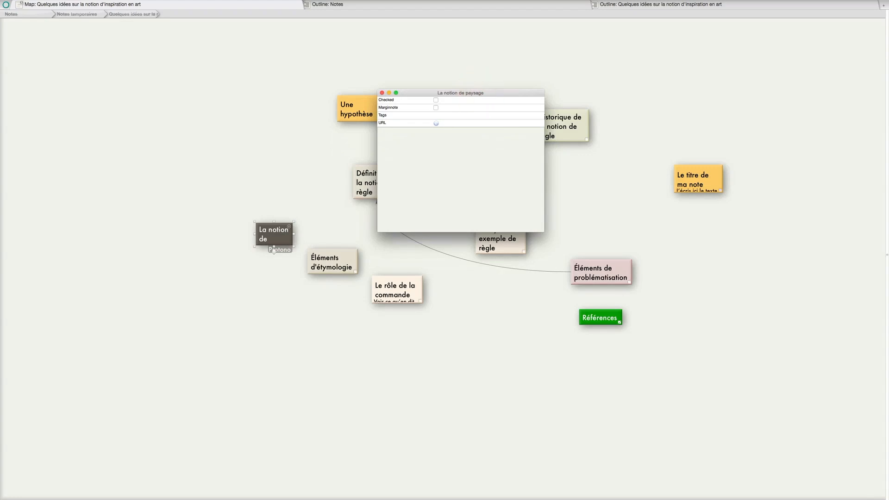
text(Quel lien la notion de paysage présente-t)
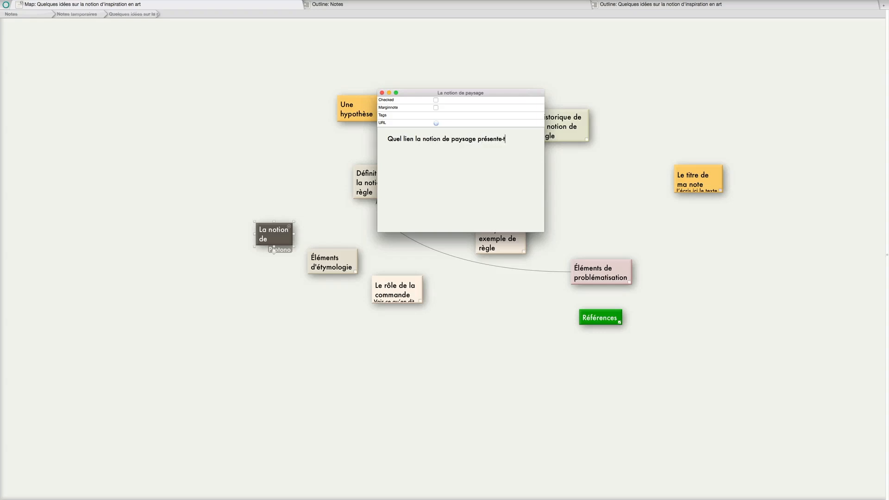
text(-elle avec la question de l'inspiration en art ?)
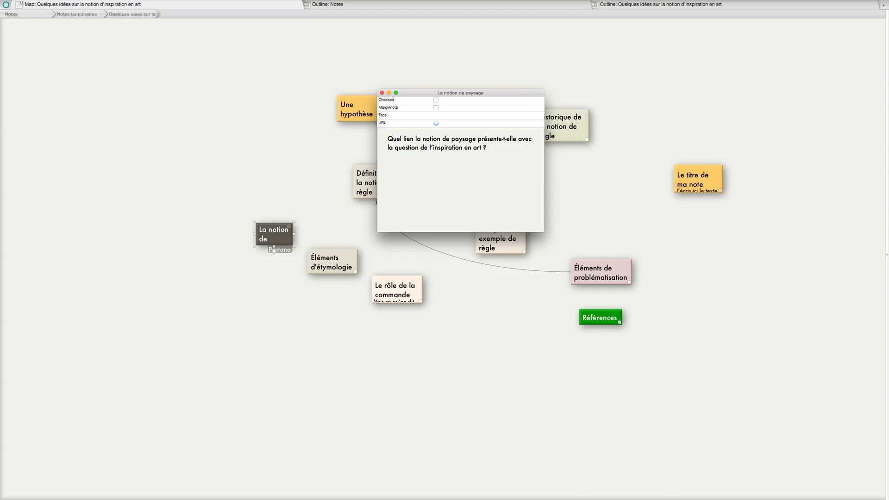
Mark "La notion de paysage" as a Marginnote and close its text window.
click(436, 107)
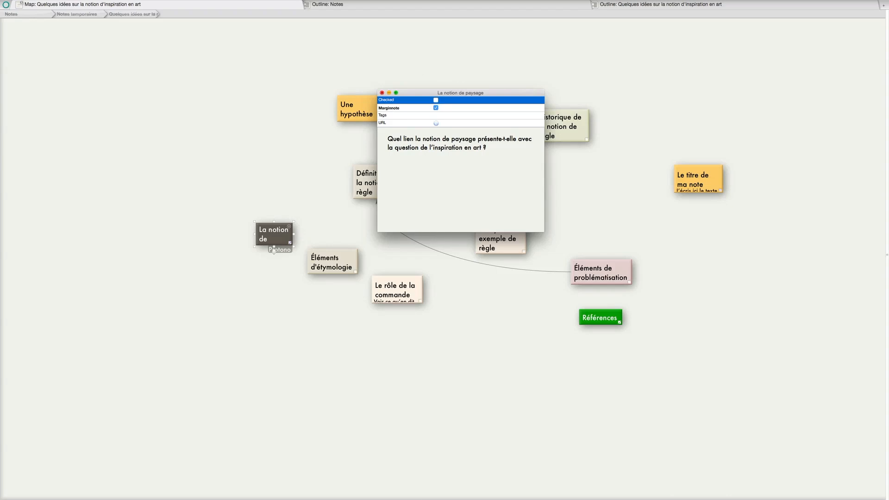
click(382, 93)
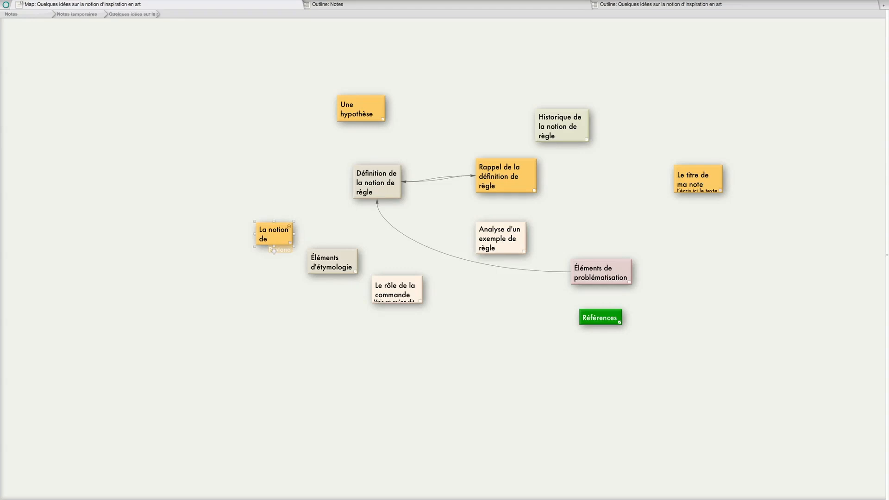
Move "La notion de paysage" down-left, "Éléments d'étymologie" up-left, and "Définition de la notion de règle" left between the two.
drag(273, 251, 249, 292)
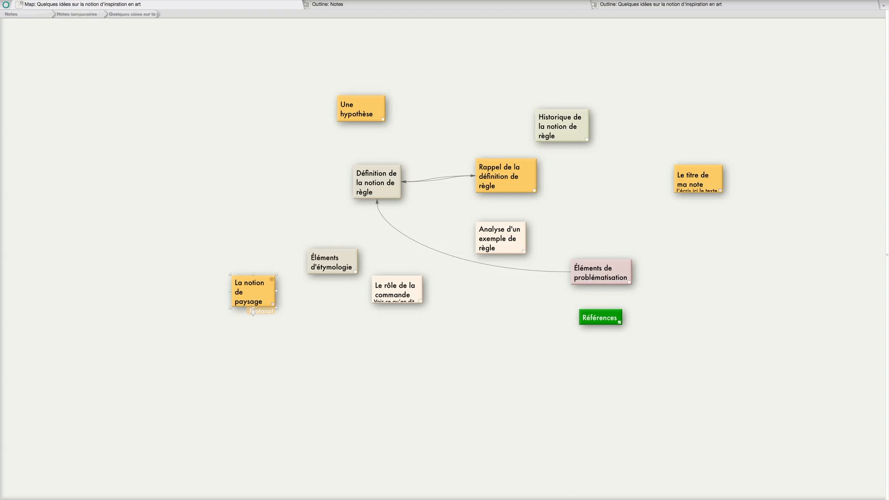
drag(332, 271, 228, 157)
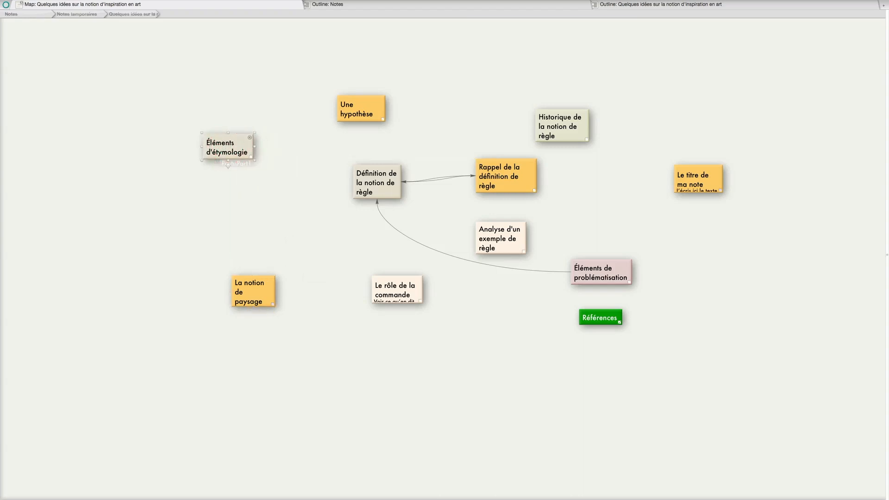
click(377, 182)
drag(380, 187, 213, 222)
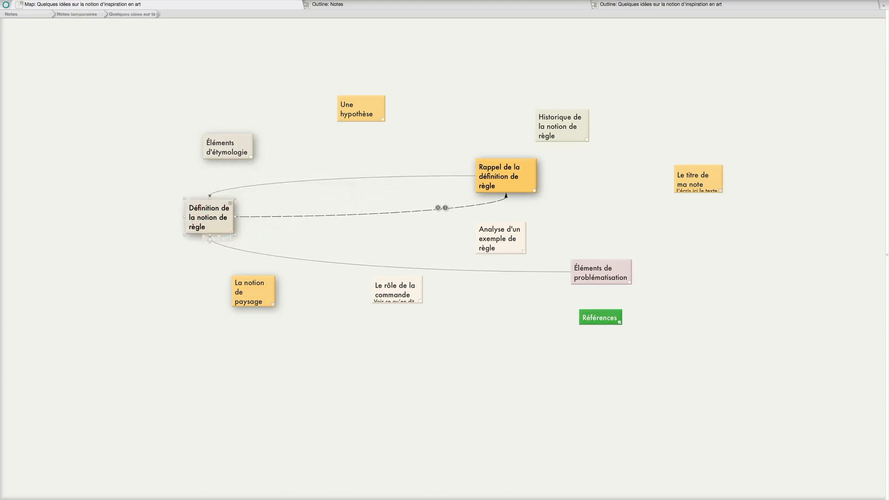
Create an untitled link from "Éléments d'étymologie" to "Historique de la notion de règle".
click(233, 149)
drag(230, 165, 558, 126)
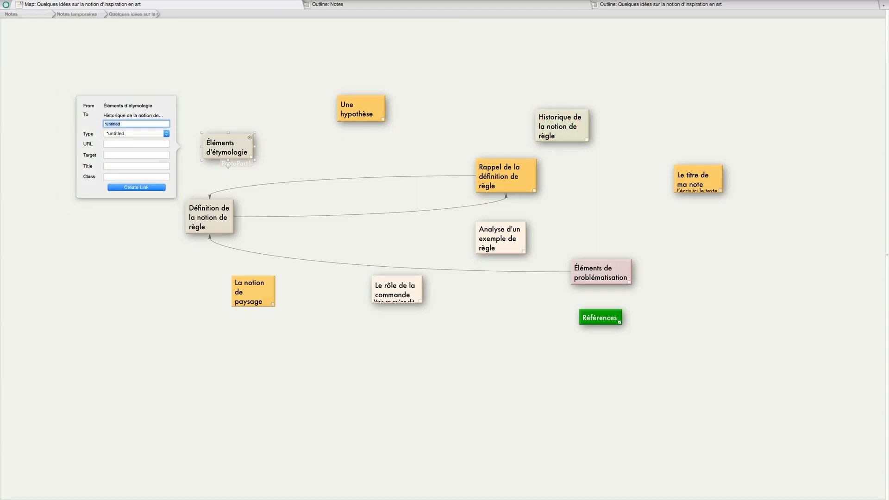
key(Return)
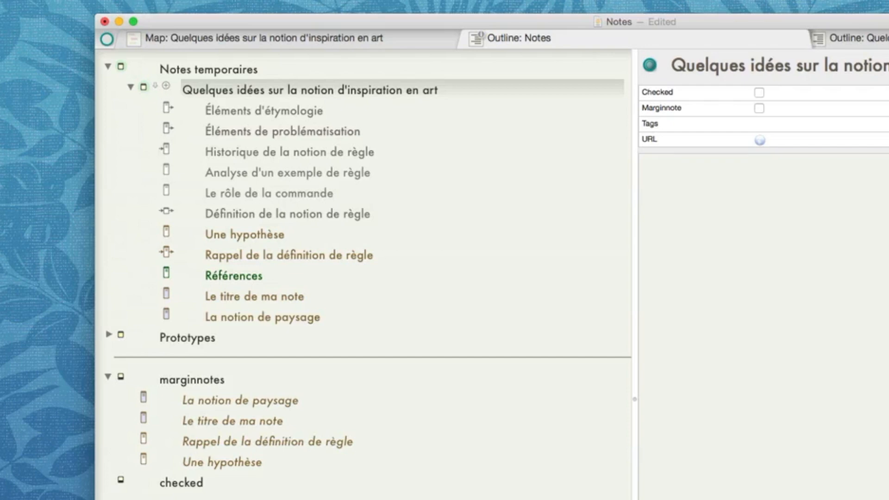
In the Notes outline, move "Rappel de la définition de règle" below "La notion de paysage" and "Une hypothèse" below "Références".
drag(240, 254, 189, 318)
drag(166, 234, 167, 255)
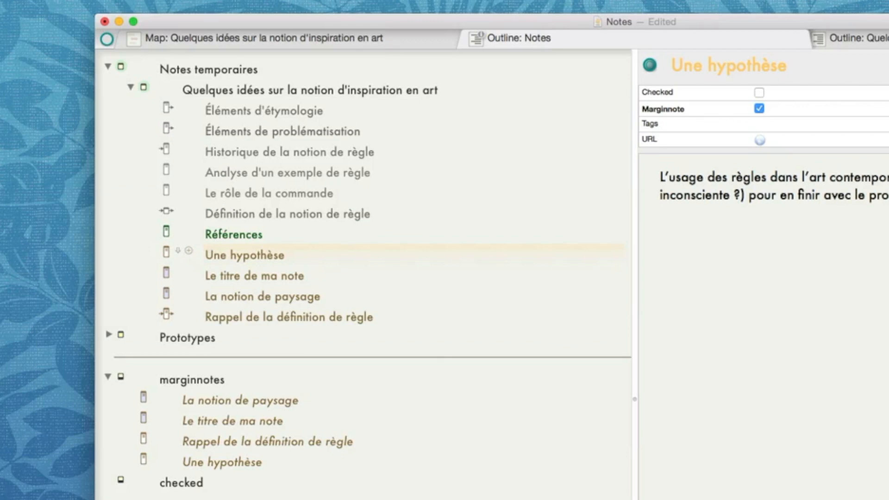
Set the Tags attribute of the "Historique de la notion de règle" note to "règle".
click(290, 152)
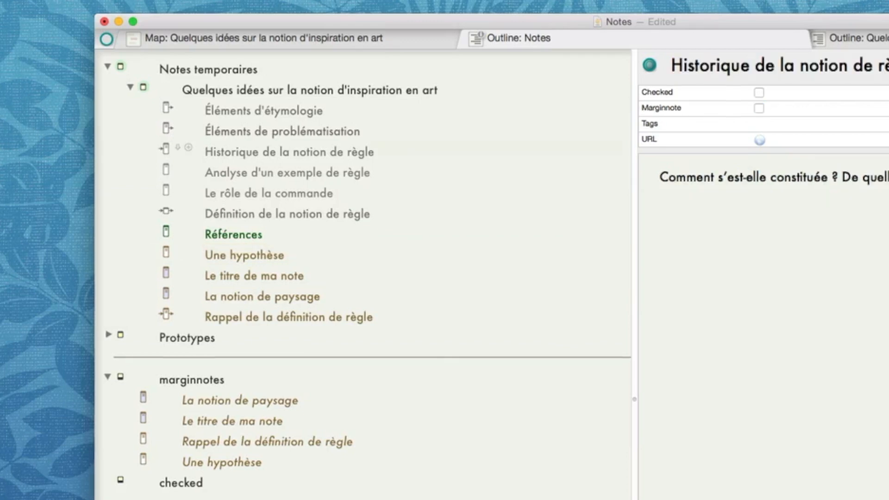
double_click(806, 124)
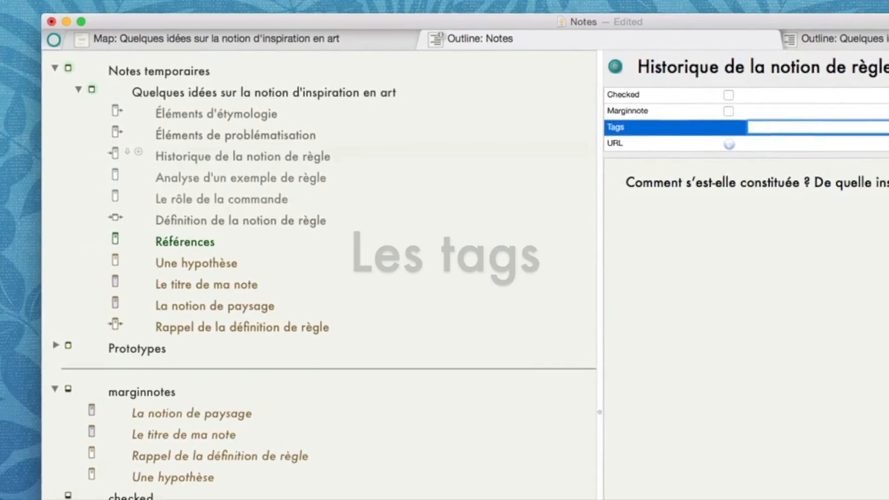
text(règle)
key(Return)
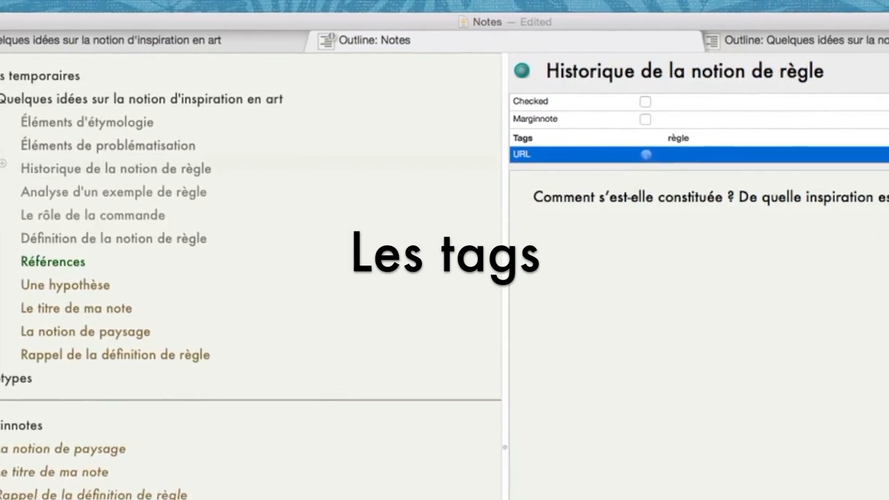
Set the Tags attribute of the "Le rôle de la commande" note to "commande".
click(132, 210)
click(702, 136)
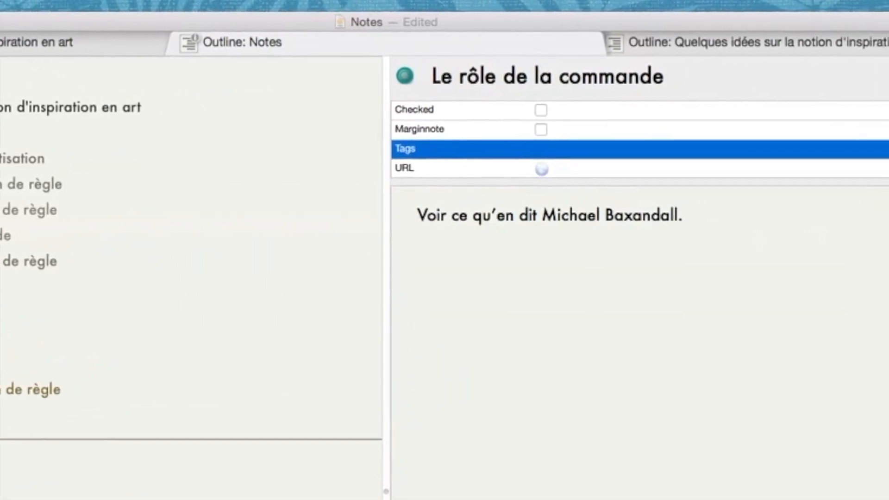
text(commande)
key(Return)
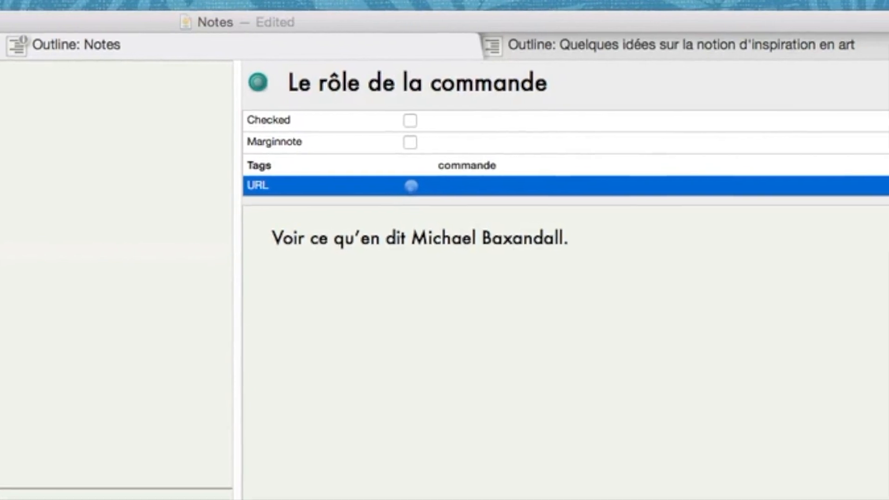
Set the Tags attribute of the "La notion de paysage" note to "paysage".
click(92, 384)
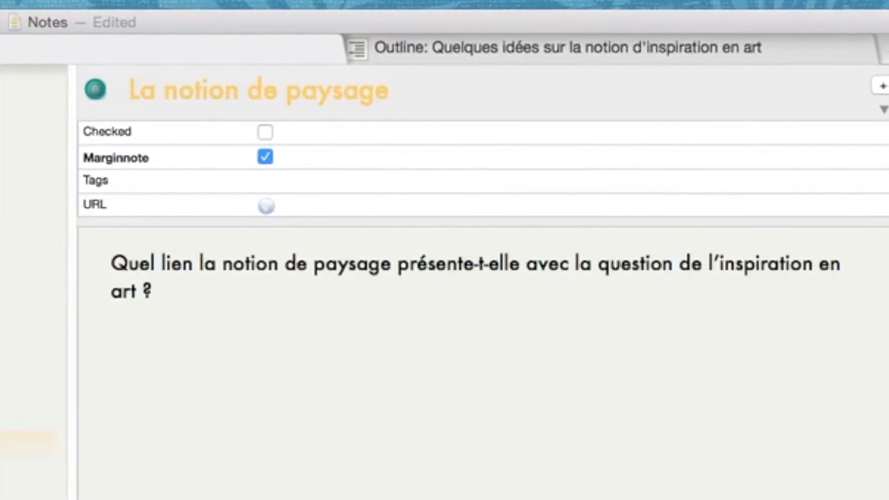
click(510, 177)
text(paysage)
key(Return)
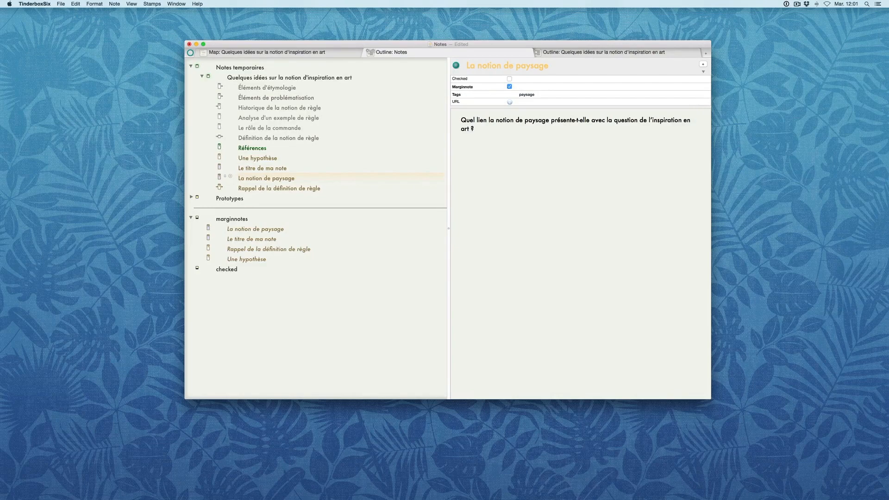
Switch to Safari and look through the Tinderbox presentation page on eastgate.com.
key(super+Tab)
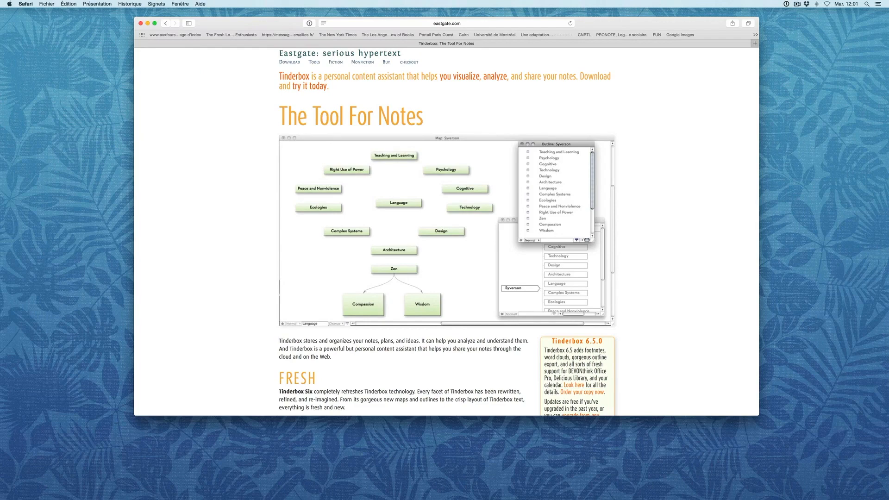
scroll(447, 231, down, 6)
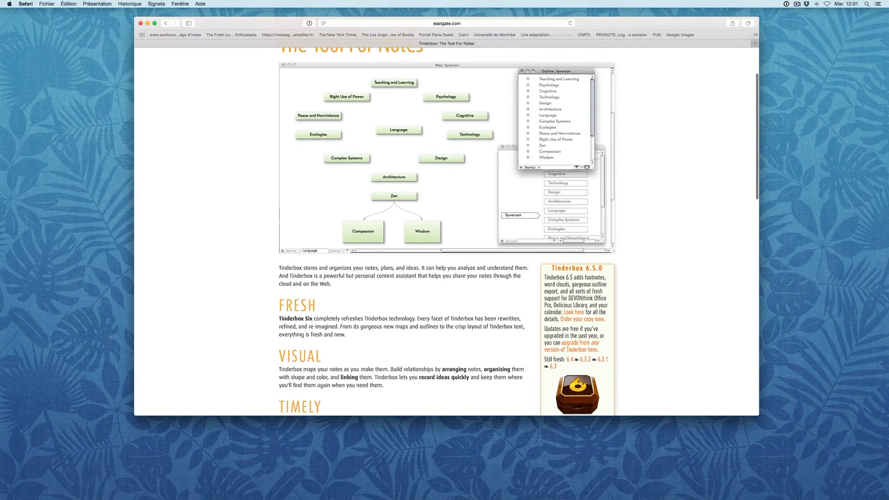